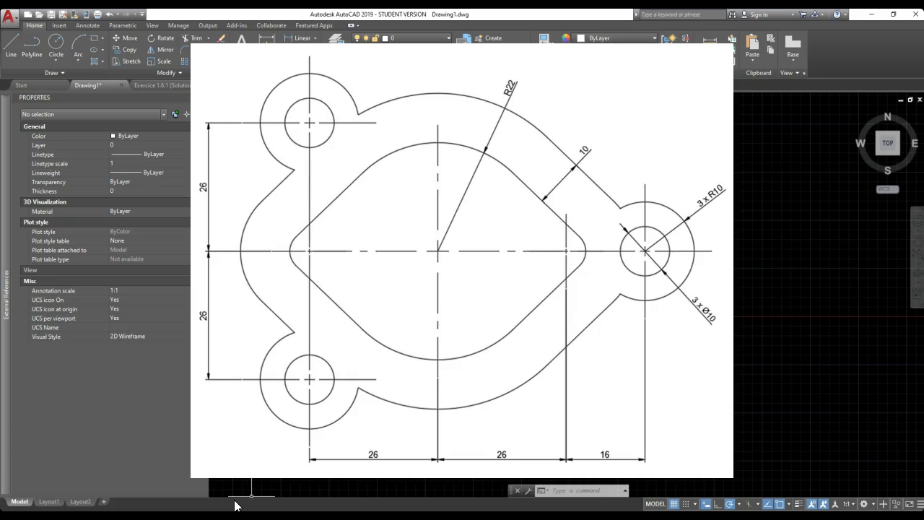
{"action": "key", "text": "alt"}
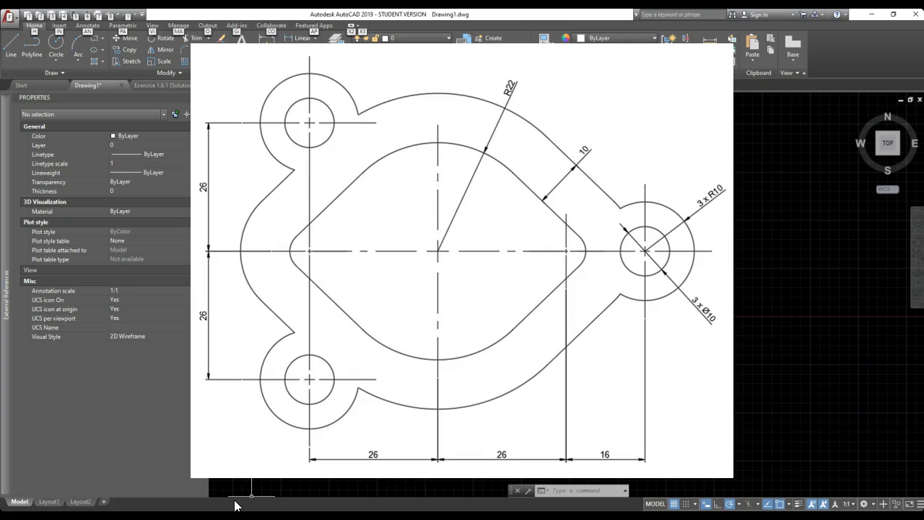
{"action": "left_click", "coordinate": [564, 366]}
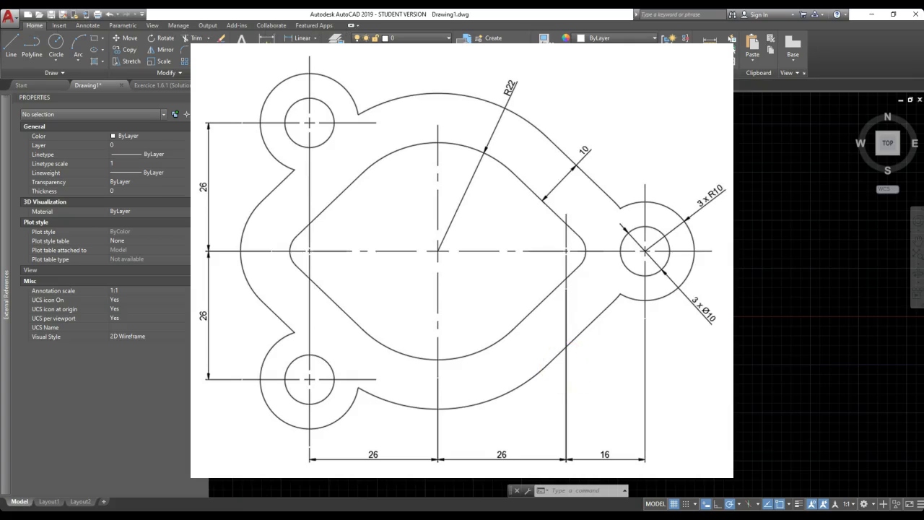
{"action": "left_click", "coordinate": [534, 362]}
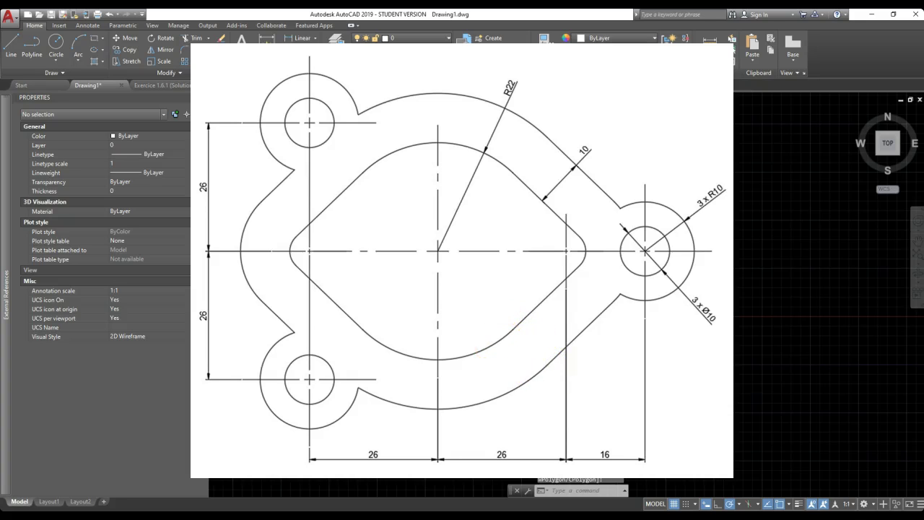
Draw a circle centred at the origin (0,0) with a radius of 22.
{"action": "type", "text": "c"}
{"action": "key", "text": "Return"}
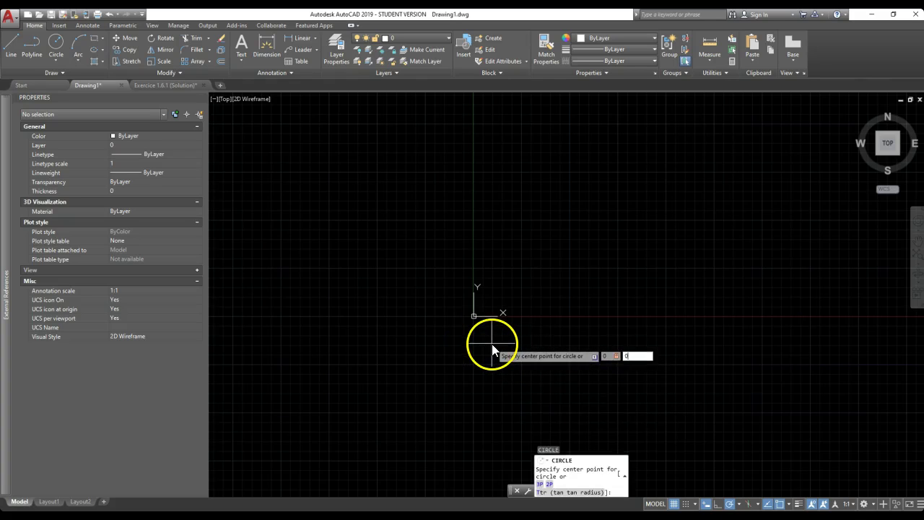
{"action": "key", "text": "Return"}
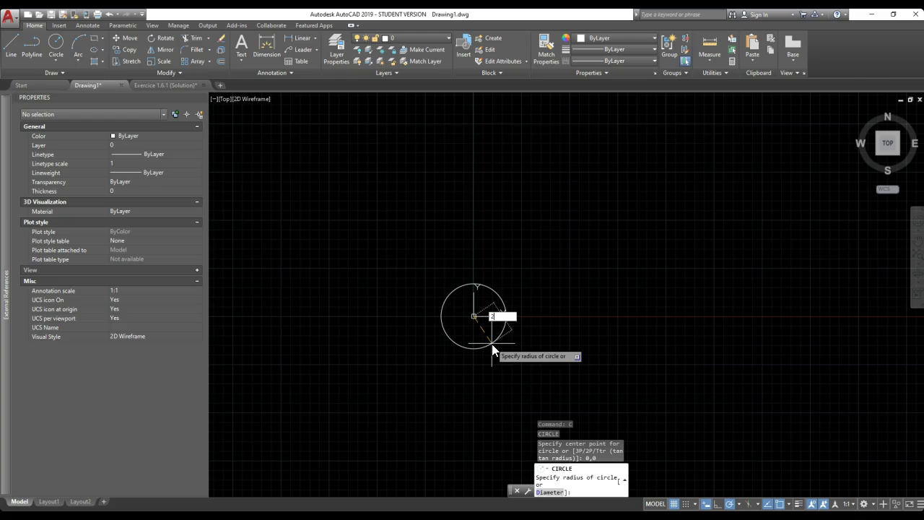
{"action": "key", "text": "Return"}
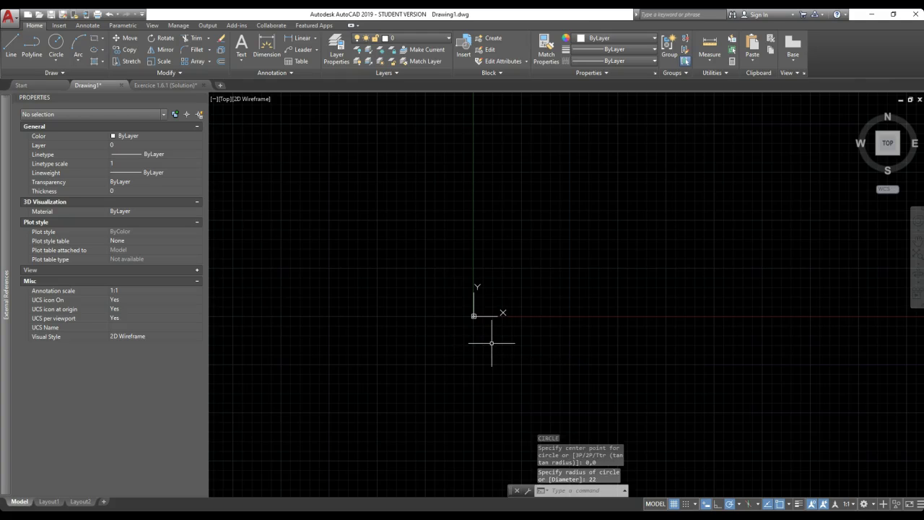
Draw a circle centred at 26,0 with a radius of 4.
{"action": "scroll", "coordinate": [474, 316], "scroll_direction": "up", "scroll_amount": 3}
{"action": "scroll", "coordinate": [397, 310], "scroll_direction": "up", "scroll_amount": 3}
{"action": "scroll", "coordinate": [404, 294], "scroll_direction": "up", "scroll_amount": 4}
{"action": "middle_click_drag", "start_coordinate": [403, 297], "coordinate": [417, 302]}
{"action": "type", "text": "c"}
{"action": "key", "text": "Return"}
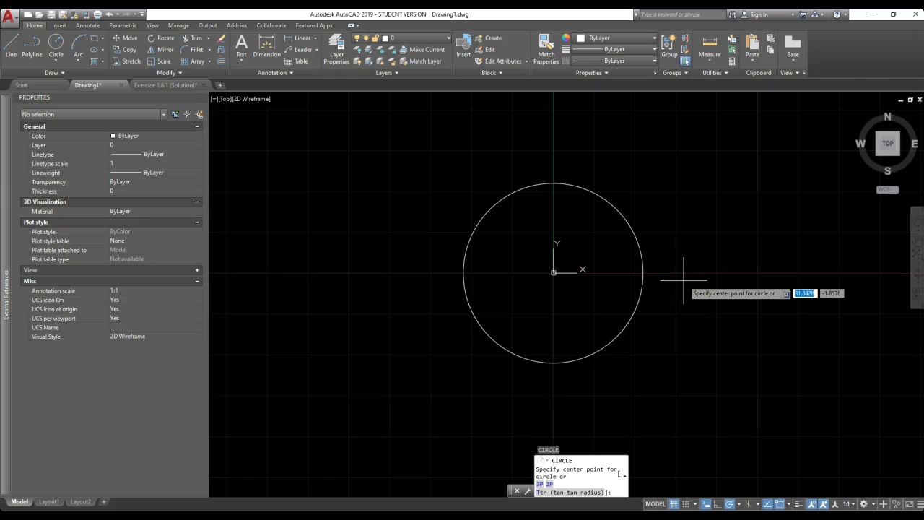
{"action": "type", "text": "26"}
{"action": "key", "text": "Tab"}
{"action": "type", "text": "0"}
{"action": "key", "text": "Return"}
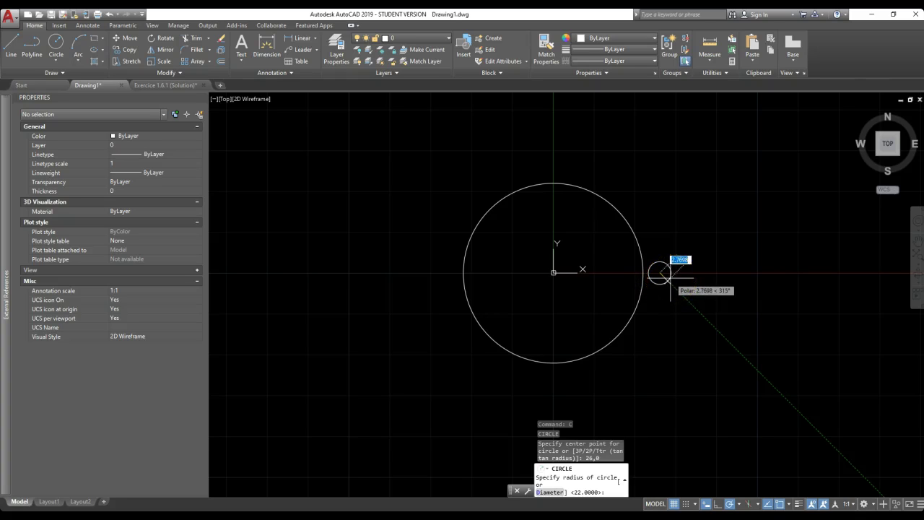
{"action": "type", "text": "4"}
{"action": "key", "text": "Return"}
Copy the radius 4 circle horizontally by 52 to the opposite side of the large circle.
{"action": "left_click", "coordinate": [668, 296]}
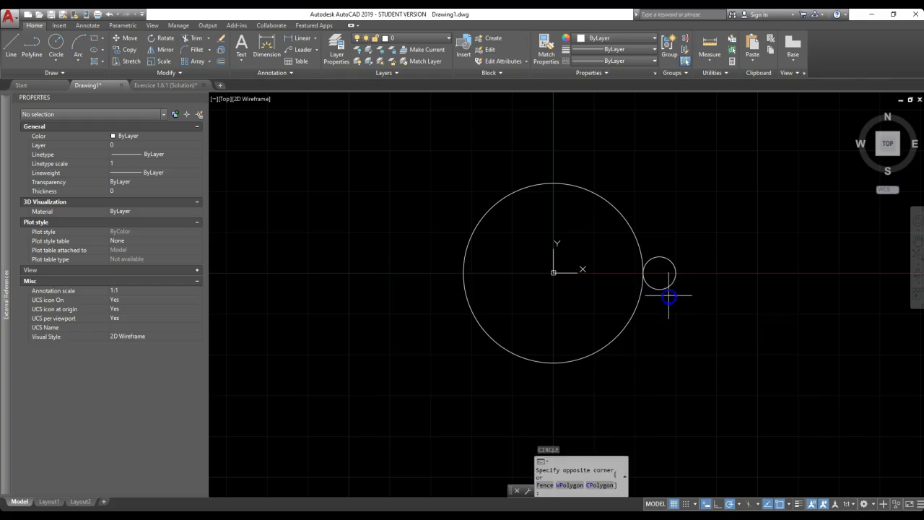
{"action": "left_click", "coordinate": [657, 271]}
{"action": "type", "text": "C"}
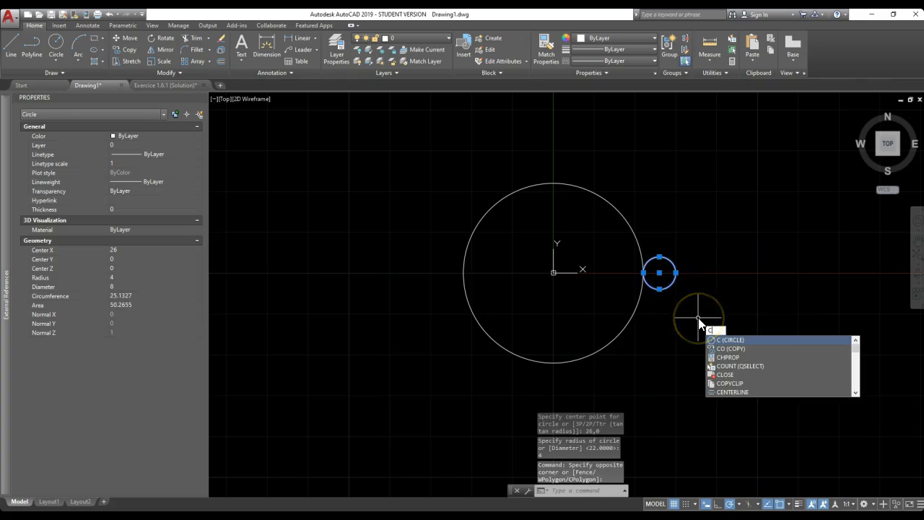
{"action": "type", "text": "O"}
{"action": "key", "text": "Return"}
{"action": "left_click", "coordinate": [687, 349]}
{"action": "type", "text": "52"}
{"action": "key", "text": "Return"}
{"action": "key", "text": "Escape"}
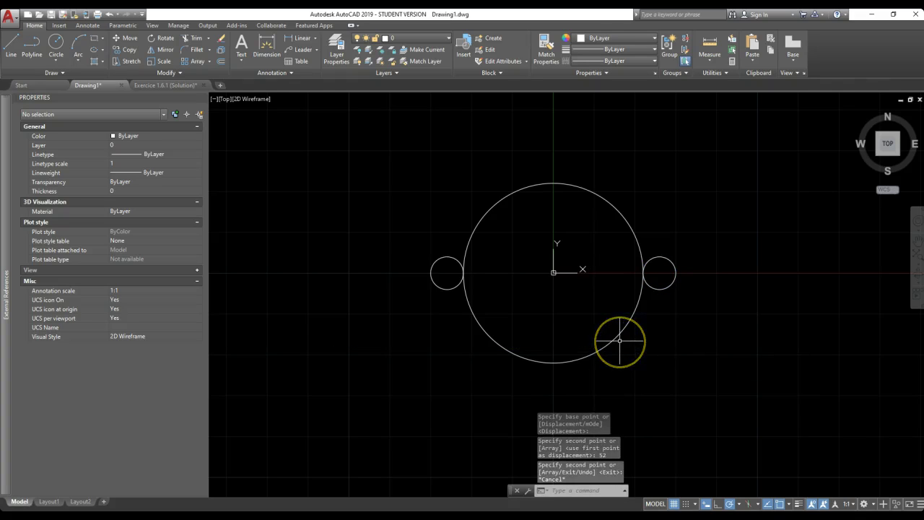
{"action": "key", "text": "Escape"}
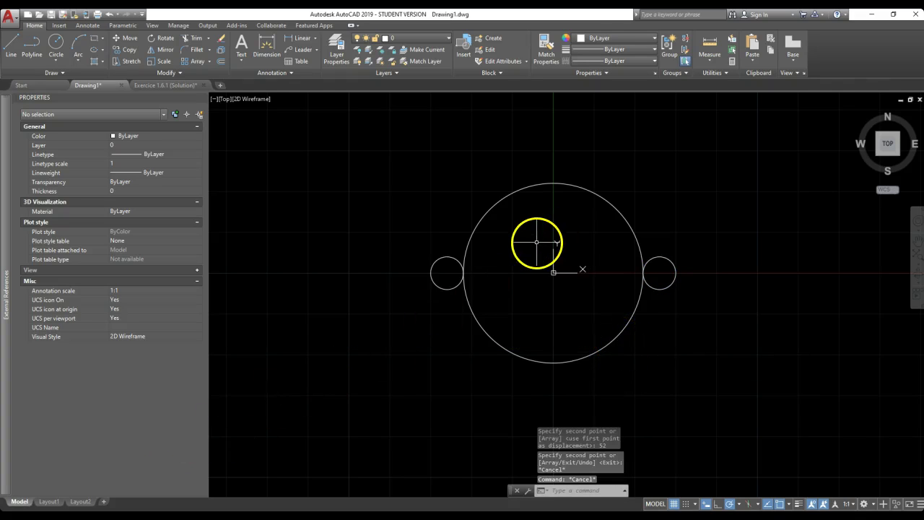
Draw a line tangent to the tops of the left small circle and the large circle.
{"action": "type", "text": "l"}
{"action": "key", "text": "Return"}
{"action": "right_click", "coordinate": [399, 211], "text": "shift"}
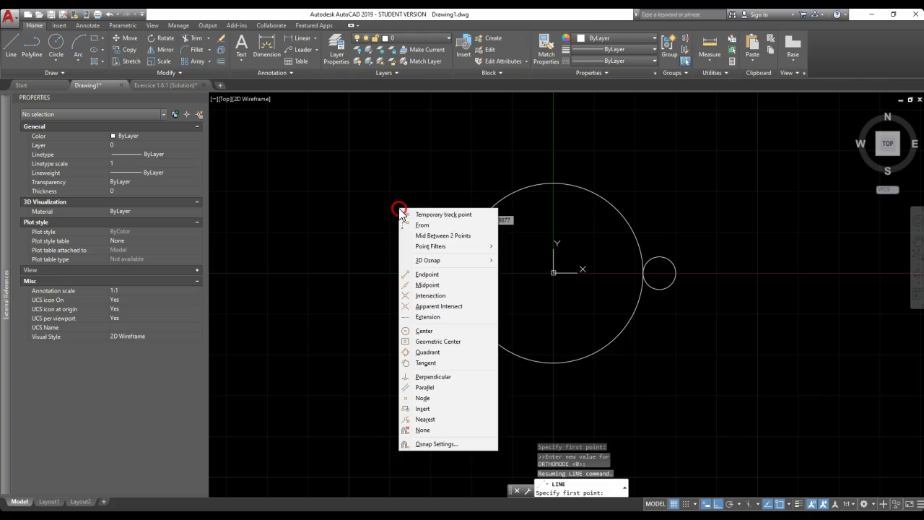
{"action": "left_click", "coordinate": [428, 362]}
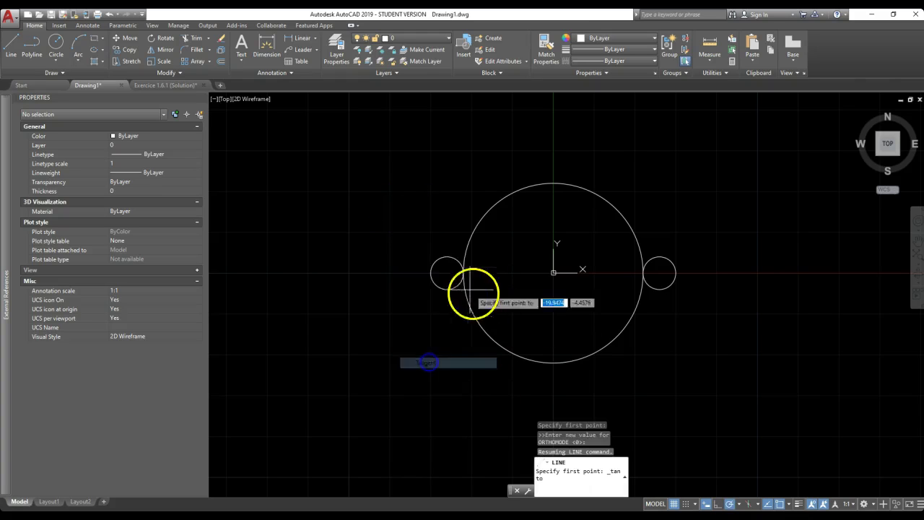
{"action": "left_click", "coordinate": [438, 257]}
{"action": "right_click", "coordinate": [507, 153], "text": "shift"}
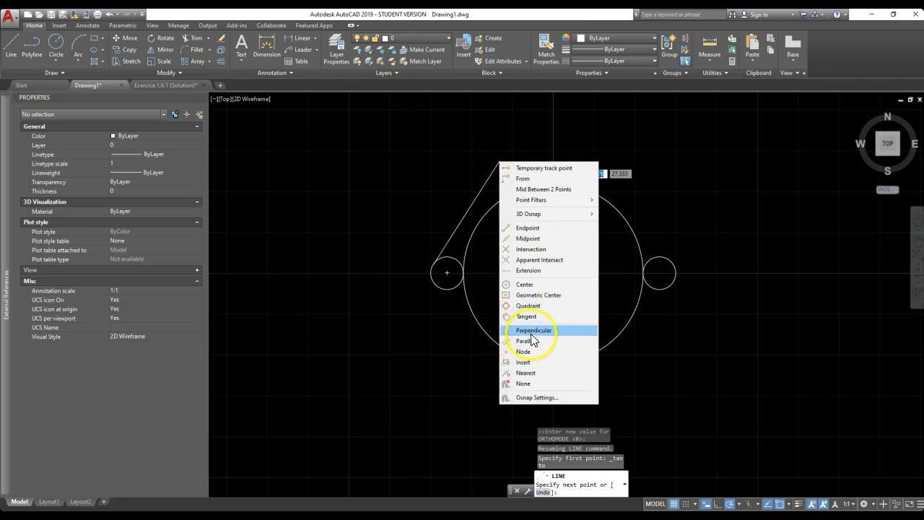
{"action": "left_click", "coordinate": [524, 316]}
{"action": "left_click", "coordinate": [515, 186]}
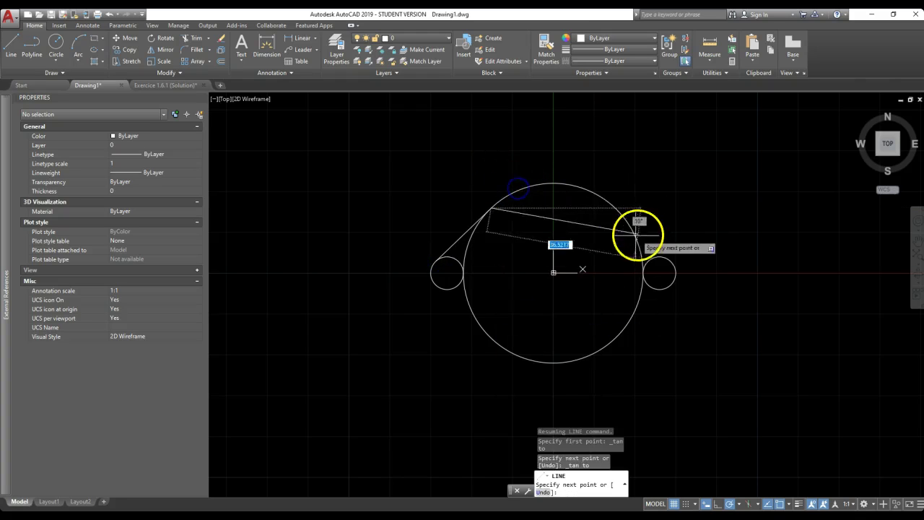
{"action": "key", "text": "Return"}
{"action": "key", "text": "Escape"}
Draw a line tangent to the upper sides of the large circle and the right small circle.
{"action": "key", "text": "Return"}
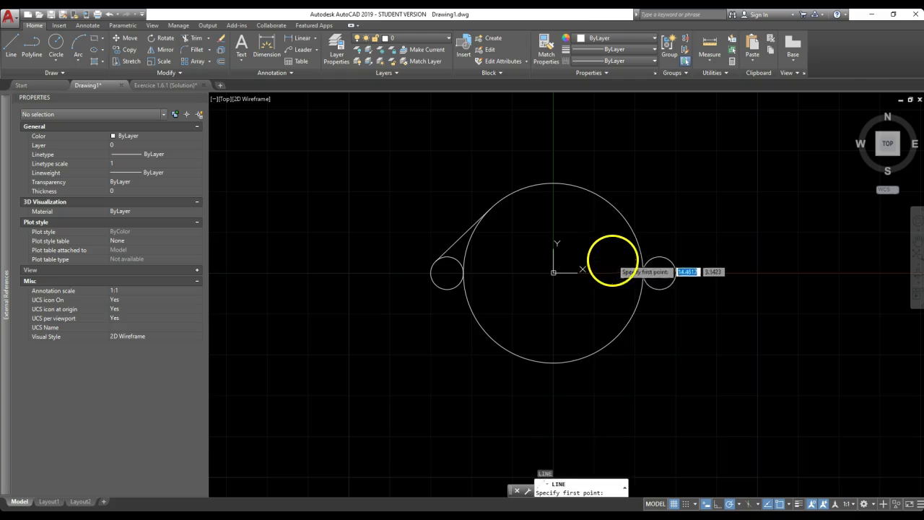
{"action": "right_click", "coordinate": [612, 260], "text": "shift"}
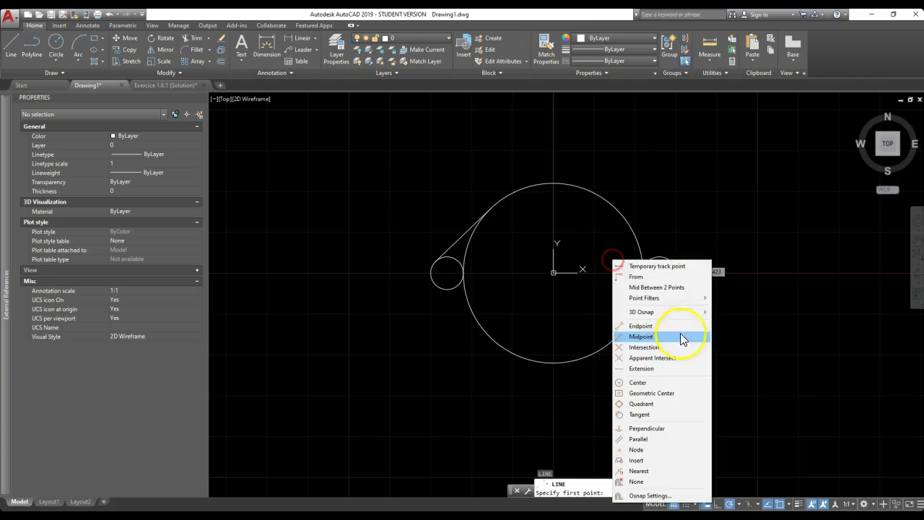
{"action": "left_click", "coordinate": [629, 414]}
{"action": "left_click", "coordinate": [612, 202]}
{"action": "right_click", "coordinate": [687, 245], "text": "shift"}
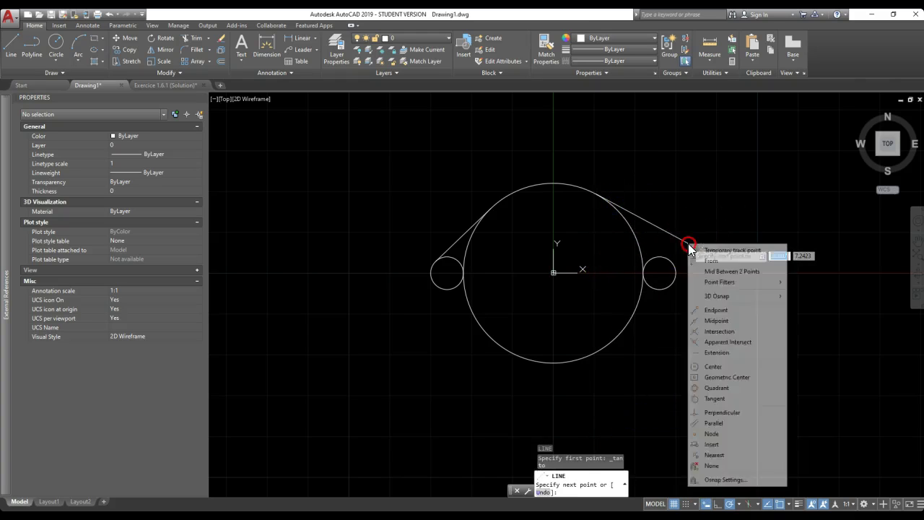
{"action": "left_click", "coordinate": [715, 399]}
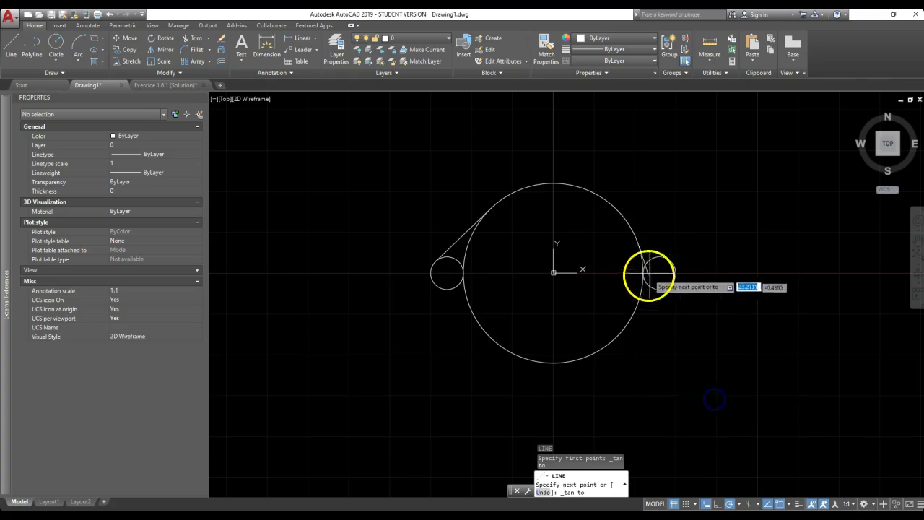
{"action": "left_click", "coordinate": [673, 260]}
{"action": "key", "text": "Escape"}
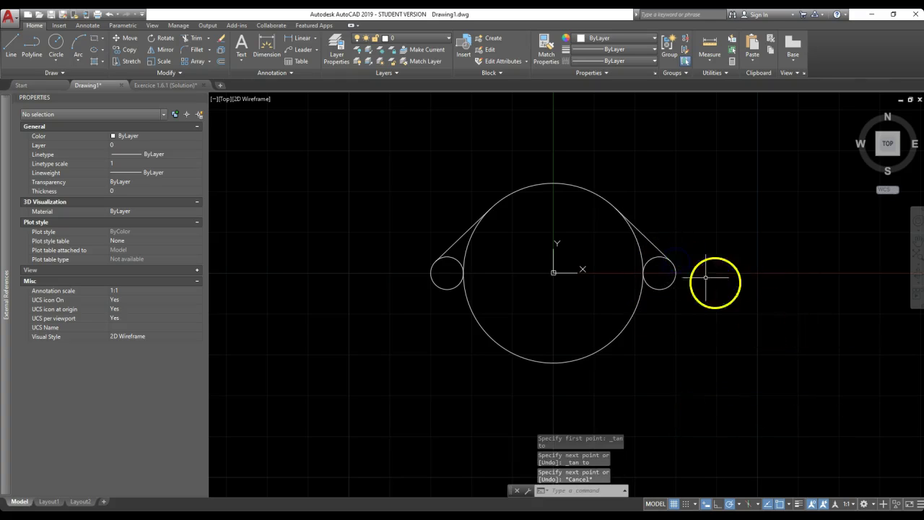
Mirror both tangent lines about the horizontal line through the left small circle's centre, keeping the source lines.
{"action": "left_click", "coordinate": [659, 250]}
{"action": "left_click", "coordinate": [460, 237]}
{"action": "type", "text": "mirror"}
{"action": "key", "text": "Return"}
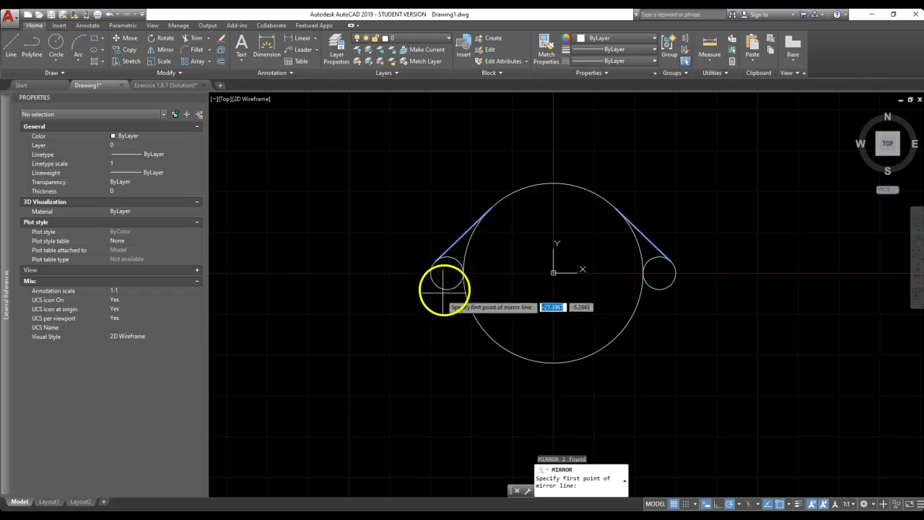
{"action": "right_click", "coordinate": [450, 285], "text": "shift"}
{"action": "left_click", "coordinate": [480, 165]}
{"action": "left_click", "coordinate": [443, 274]}
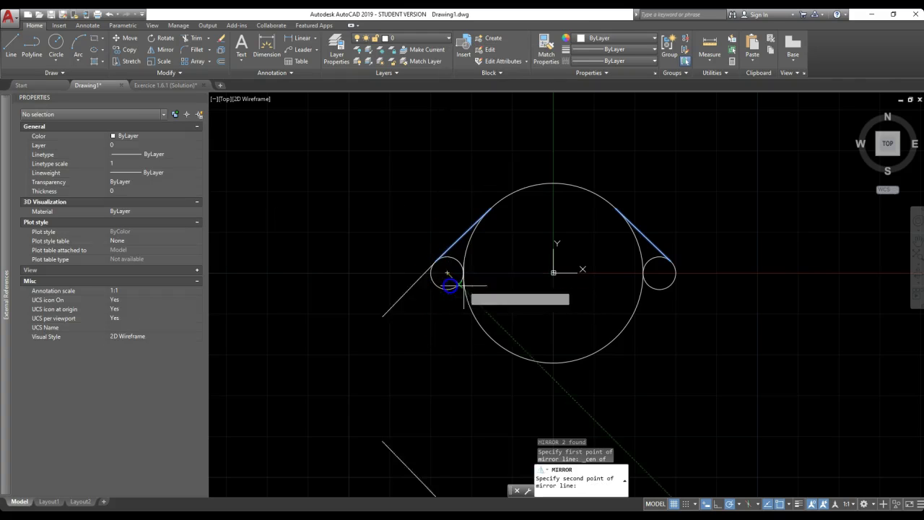
{"action": "left_click", "coordinate": [766, 272]}
{"action": "type", "text": "n"}
{"action": "key", "text": "Return"}
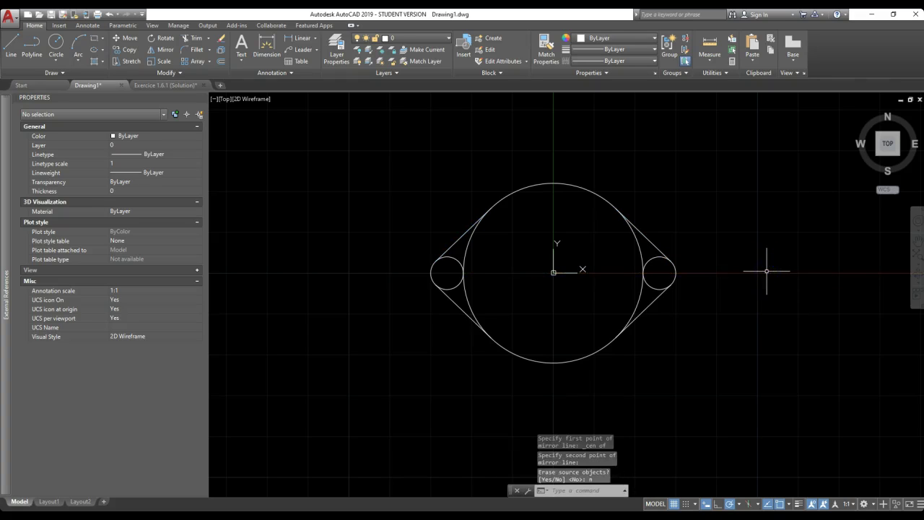
Trim the inner arcs of the large and small circles, using the four tangent lines as cutting edges.
{"action": "key", "text": "alt"}
{"action": "left_click", "coordinate": [644, 310]}
{"action": "left_click", "coordinate": [653, 255]}
{"action": "left_click", "coordinate": [648, 239]}
{"action": "left_click", "coordinate": [462, 248]}
{"action": "left_click", "coordinate": [443, 248]}
{"action": "left_click", "coordinate": [457, 298]}
{"action": "left_click", "coordinate": [438, 313]}
{"action": "type", "text": "tr"}
{"action": "key", "text": "Return"}
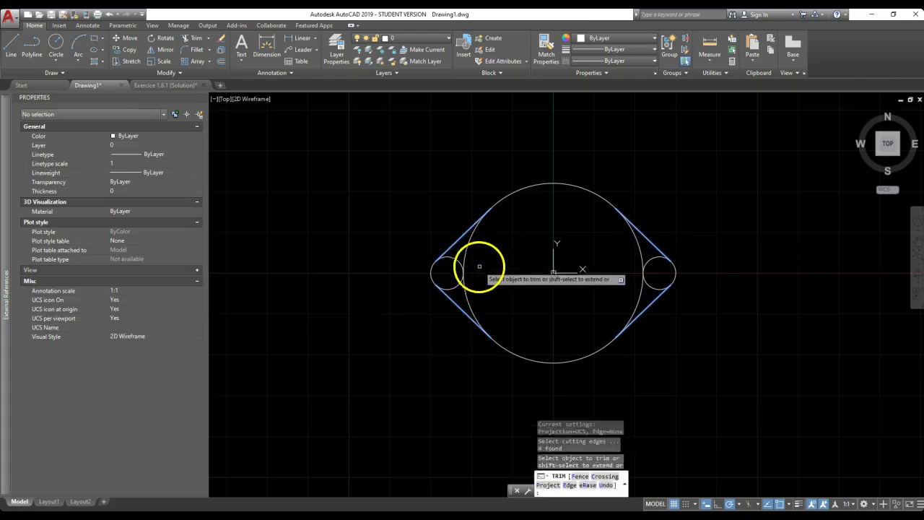
{"action": "left_click", "coordinate": [478, 266]}
{"action": "left_click", "coordinate": [455, 275]}
{"action": "left_click", "coordinate": [664, 272]}
{"action": "left_click", "coordinate": [621, 280]}
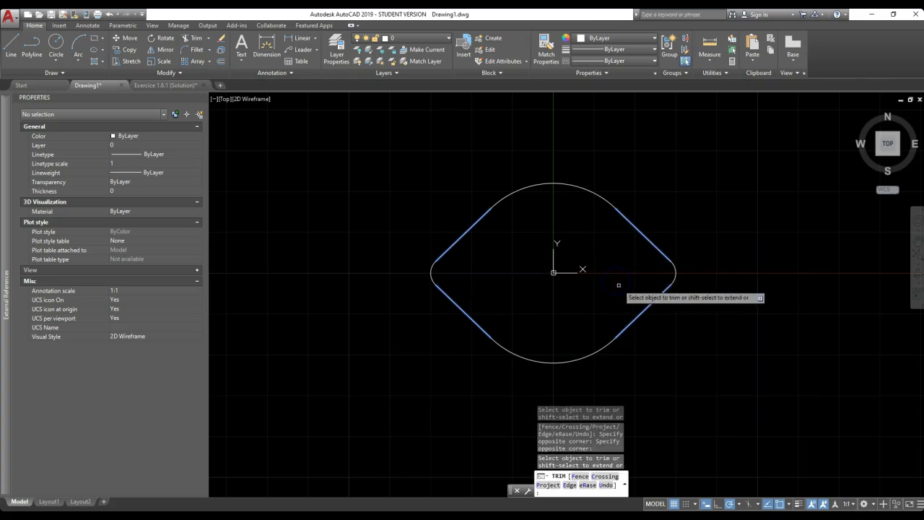
{"action": "key", "text": "Escape"}
Join all arcs and lines of the closed contour into one polyline.
{"action": "left_click", "coordinate": [764, 369]}
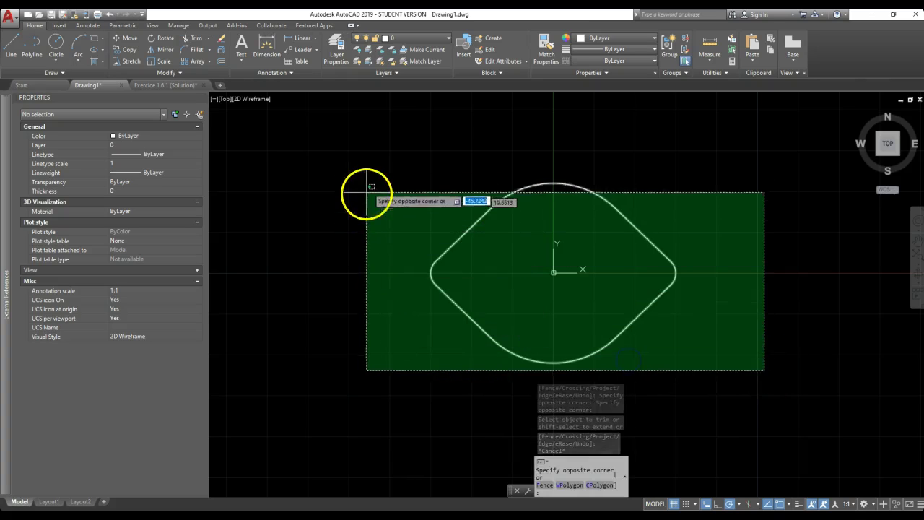
{"action": "left_click", "coordinate": [373, 149]}
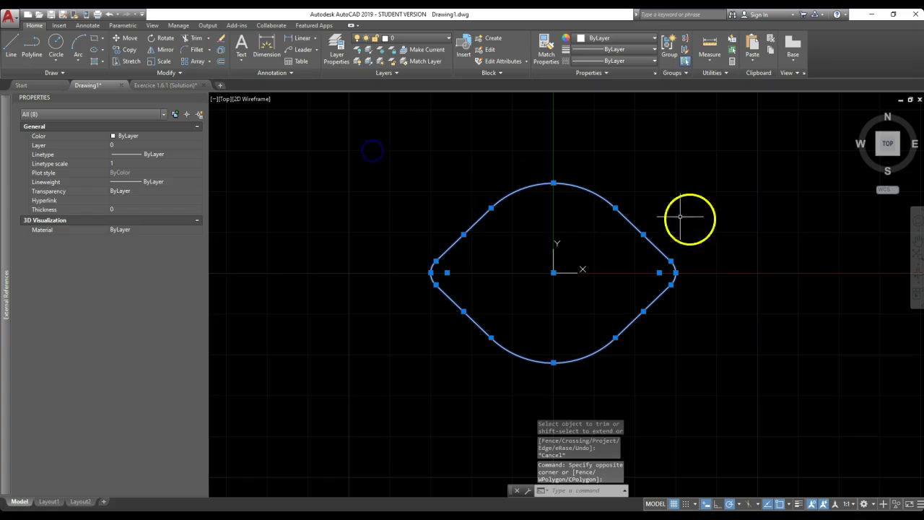
{"action": "type", "text": "j"}
{"action": "key", "text": "Return"}
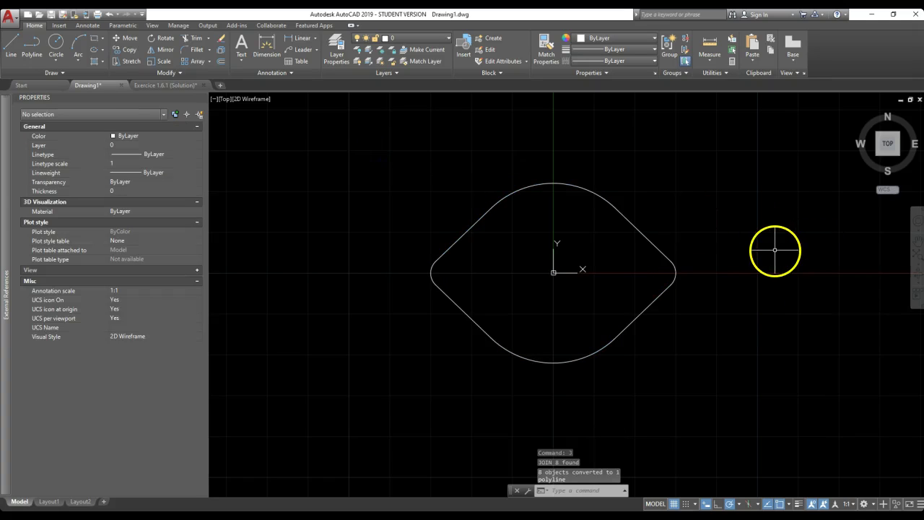
Offset the joined contour outward by 10.
{"action": "type", "text": "o"}
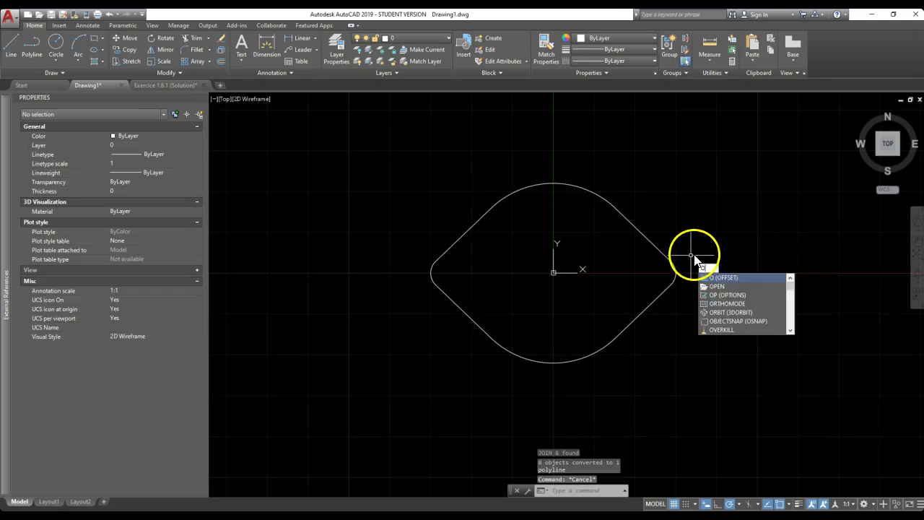
{"action": "key", "text": "Return"}
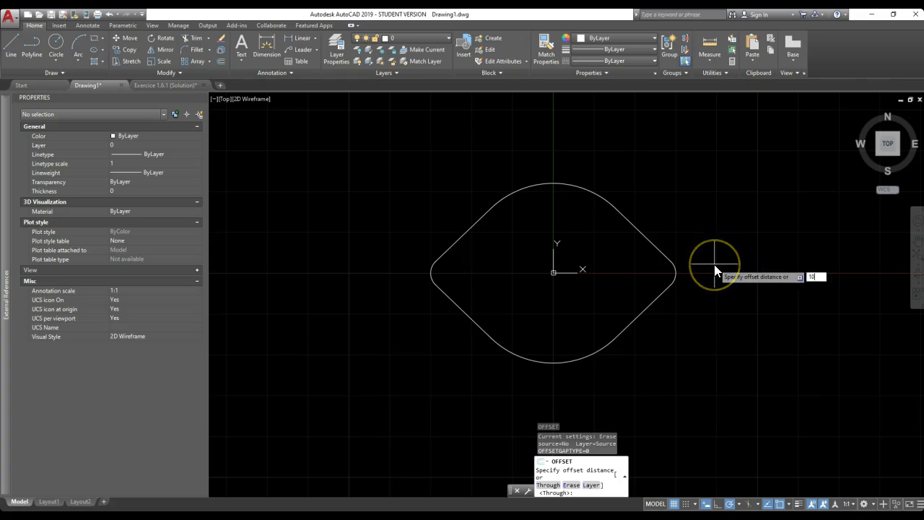
{"action": "type", "text": "10"}
{"action": "key", "text": "Return"}
{"action": "left_click", "coordinate": [629, 222]}
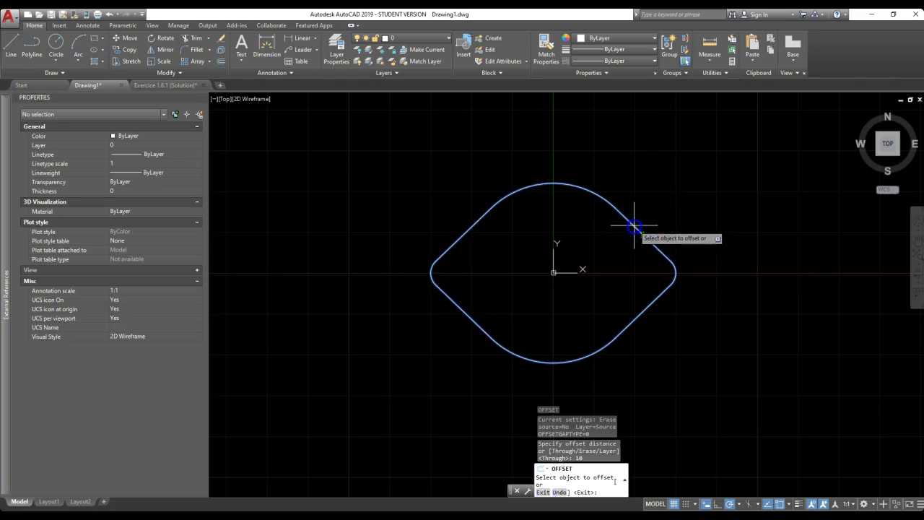
{"action": "left_click", "coordinate": [657, 195]}
{"action": "key", "text": "Escape"}
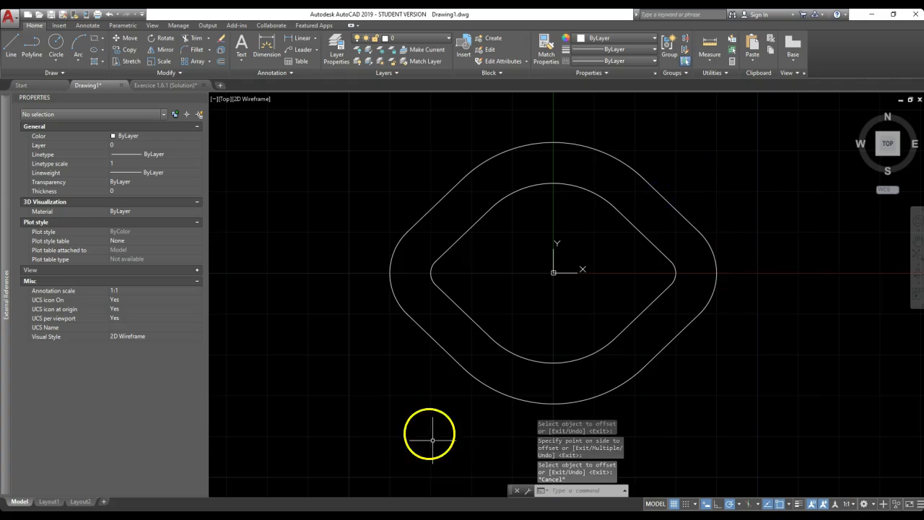
Draw two concentric circles centred at 42,0 with radii of 10 and 5.
{"action": "type", "text": "c"}
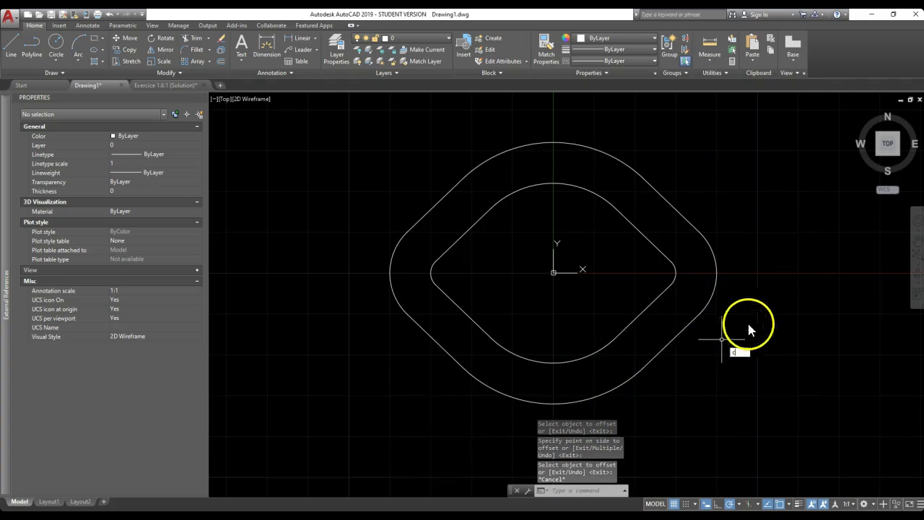
{"action": "key", "text": "Return"}
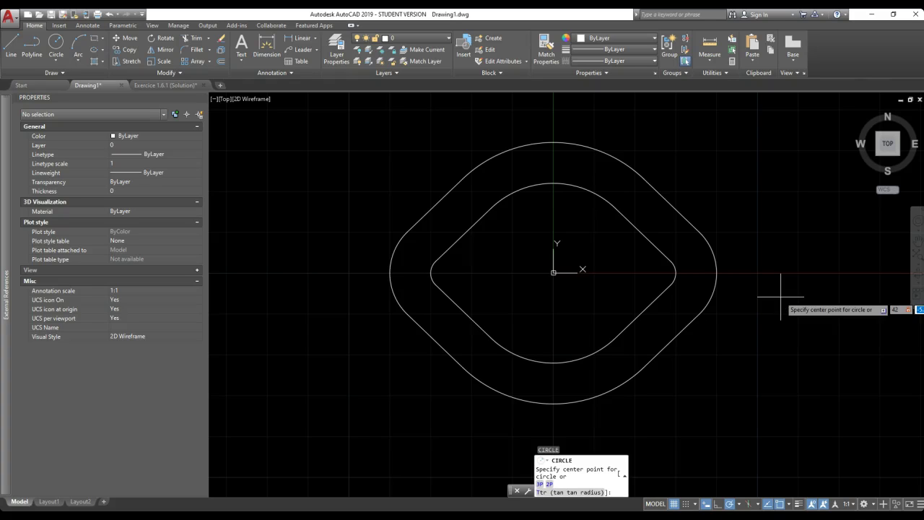
{"action": "key", "text": "Return"}
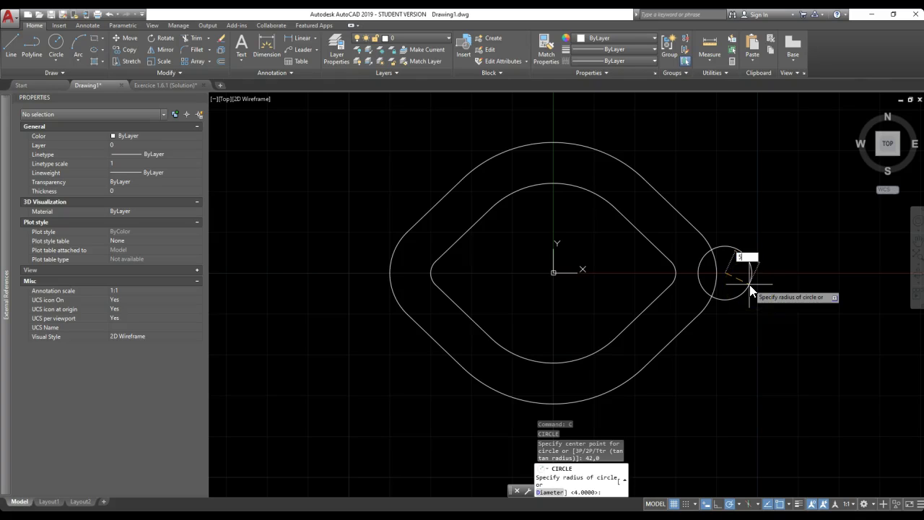
{"action": "type", "text": "10"}
{"action": "key", "text": "Return"}
{"action": "right_click", "coordinate": [751, 336]}
{"action": "key", "text": "c"}
{"action": "left_click", "coordinate": [749, 308]}
{"action": "type", "text": "5"}
{"action": "key", "text": "Return"}
Copy the two concentric circles from their centre by a relative displacement of -68,26.
{"action": "left_click", "coordinate": [777, 337]}
{"action": "left_click", "coordinate": [728, 292]}
{"action": "type", "text": "c"}
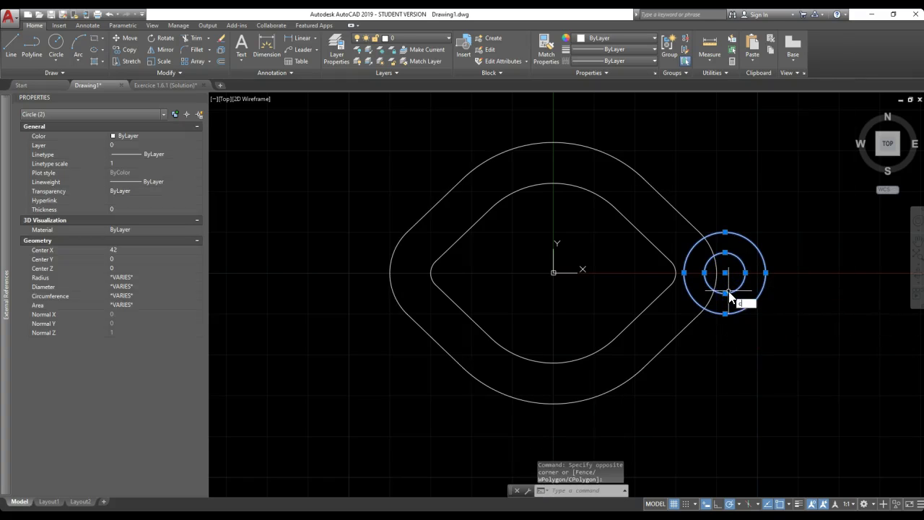
{"action": "type", "text": "i"}
{"action": "left_click", "coordinate": [728, 297]}
{"action": "key", "text": "BackSpace"}
{"action": "type", "text": "o"}
{"action": "key", "text": "Return"}
{"action": "right_click", "coordinate": [750, 319], "text": "shift"}
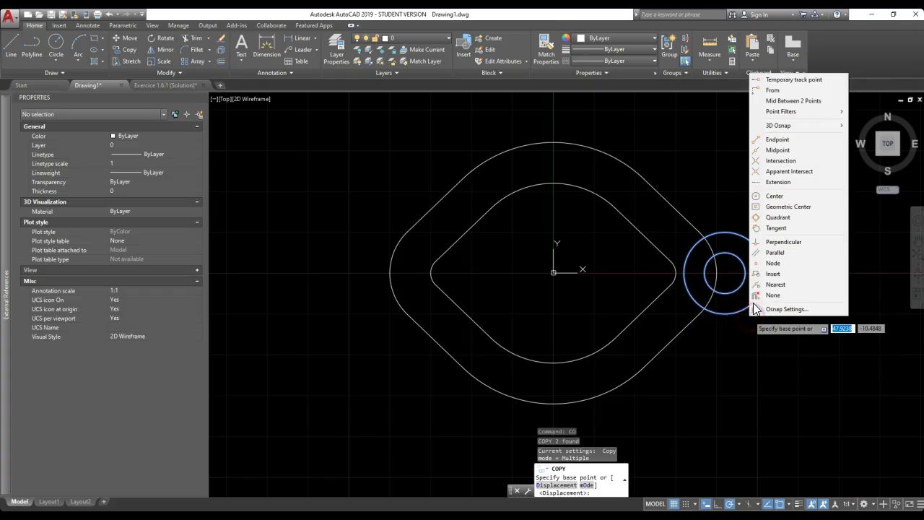
{"action": "left_click", "coordinate": [773, 196]}
{"action": "left_click", "coordinate": [734, 292]}
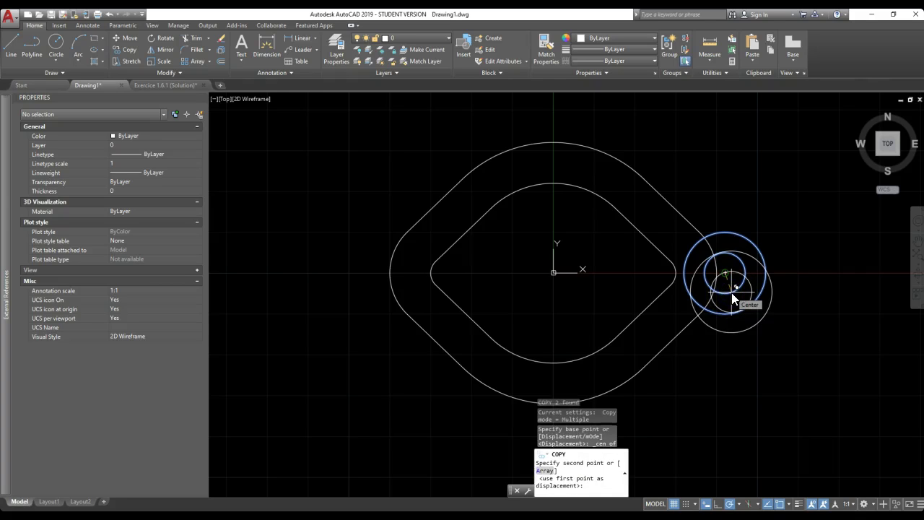
{"action": "type", "text": "8"}
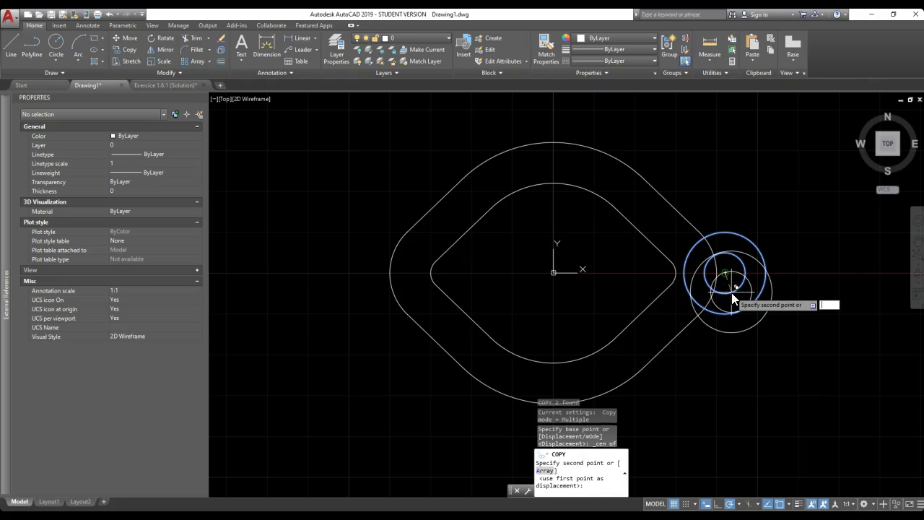
{"action": "key", "text": "Tab"}
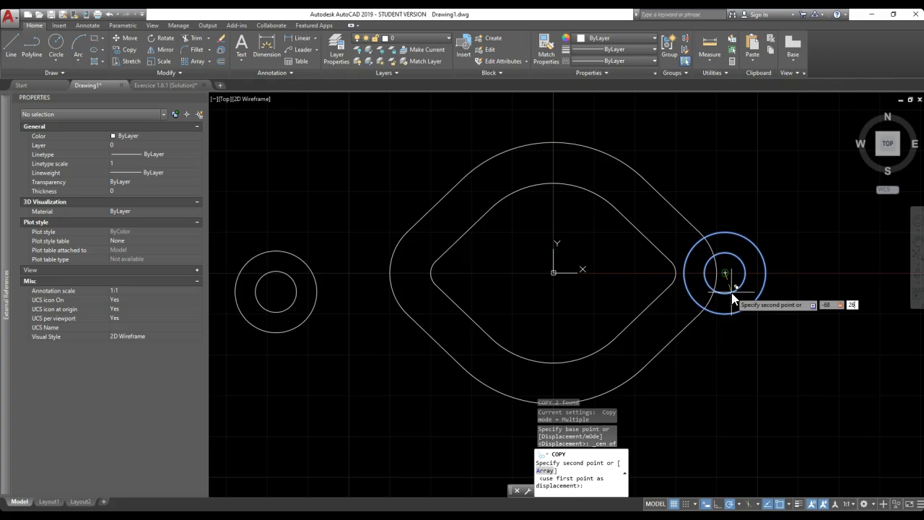
{"action": "key", "text": "Return"}
{"action": "key", "text": "Escape"}
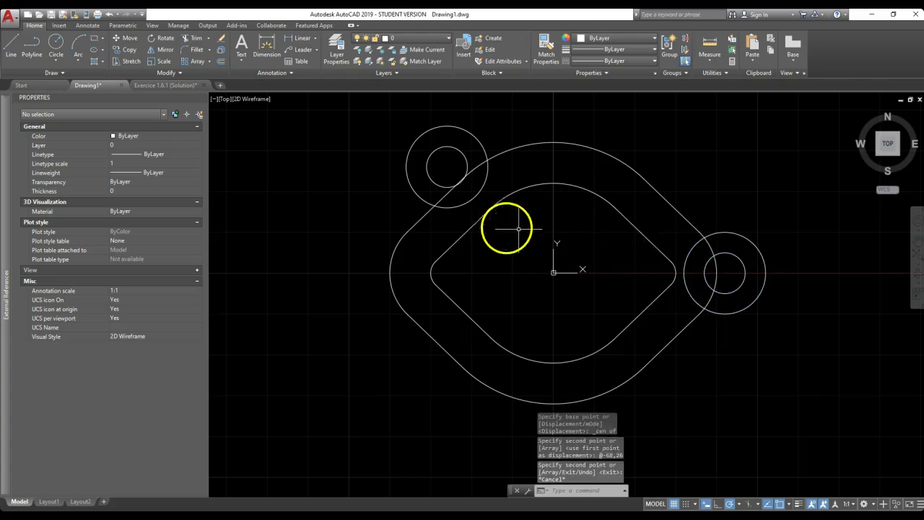
Copy the original concentric circles at 42,0 from their centre by a relative displacement of -68,-26.
{"action": "left_click", "coordinate": [754, 301]}
{"action": "left_click", "coordinate": [739, 287]}
{"action": "type", "text": "co"}
{"action": "key", "text": "Return"}
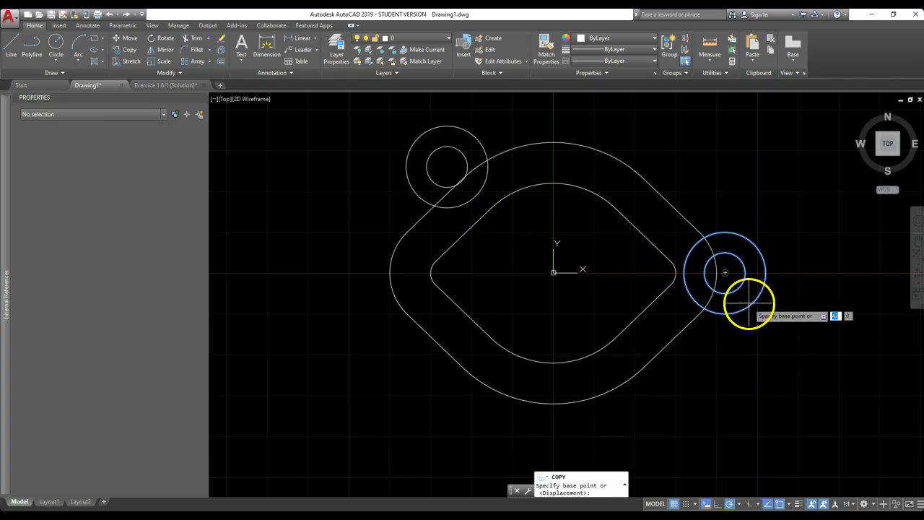
{"action": "left_click", "coordinate": [723, 273]}
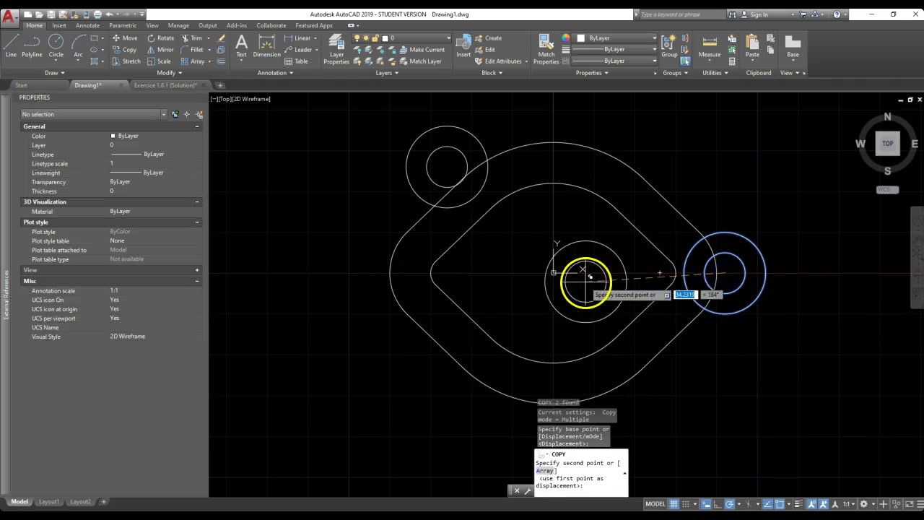
{"action": "type", "text": "-8"}
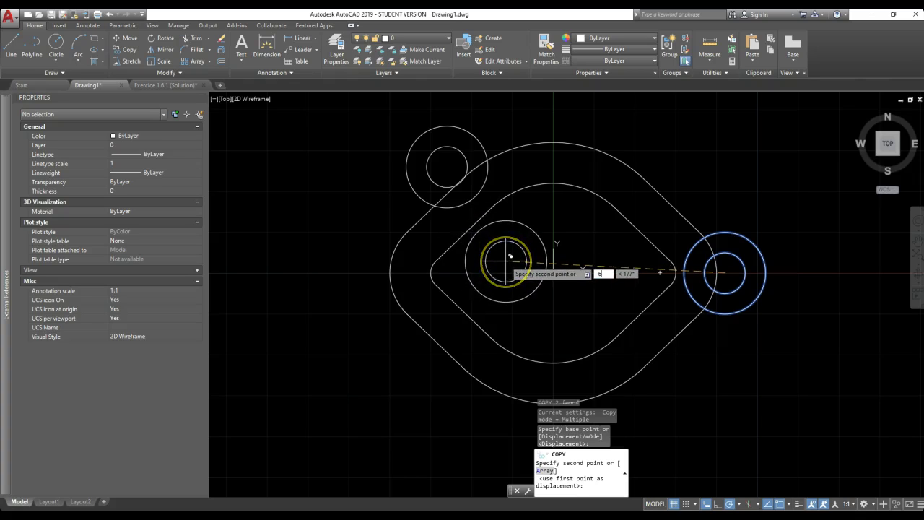
{"action": "key", "text": "Tab"}
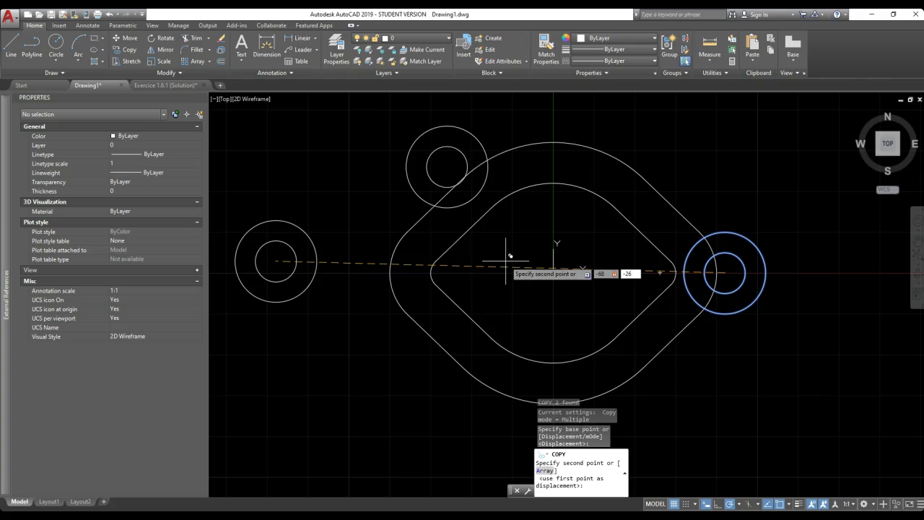
{"action": "key", "text": "Return"}
{"action": "key", "text": "Escape"}
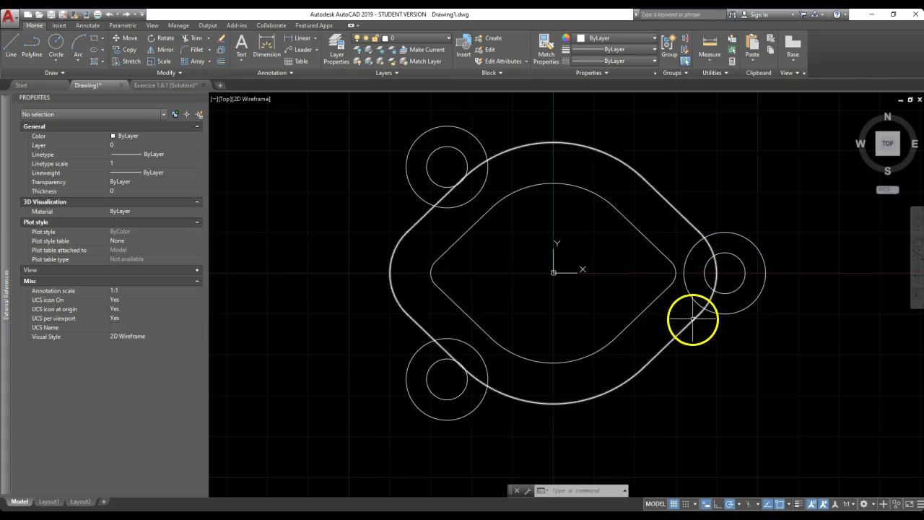
Trim the overlapping segments of the outer outline and the three large lug circles, using all four as cutting edges.
{"action": "left_click", "coordinate": [692, 318]}
{"action": "left_click", "coordinate": [696, 302]}
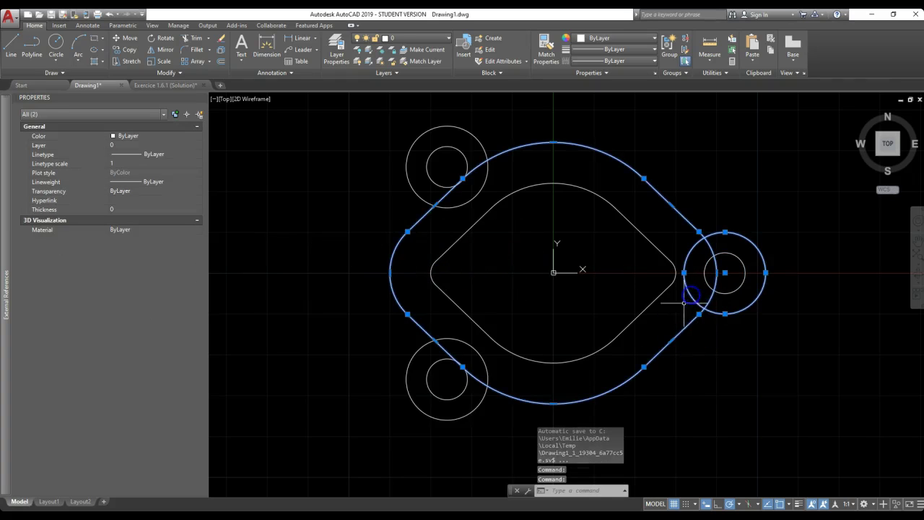
{"action": "left_click", "coordinate": [501, 364]}
{"action": "left_click", "coordinate": [478, 367]}
{"action": "left_click", "coordinate": [400, 173]}
{"action": "left_click", "coordinate": [403, 205]}
{"action": "type", "text": "tr"}
{"action": "key", "text": "Return"}
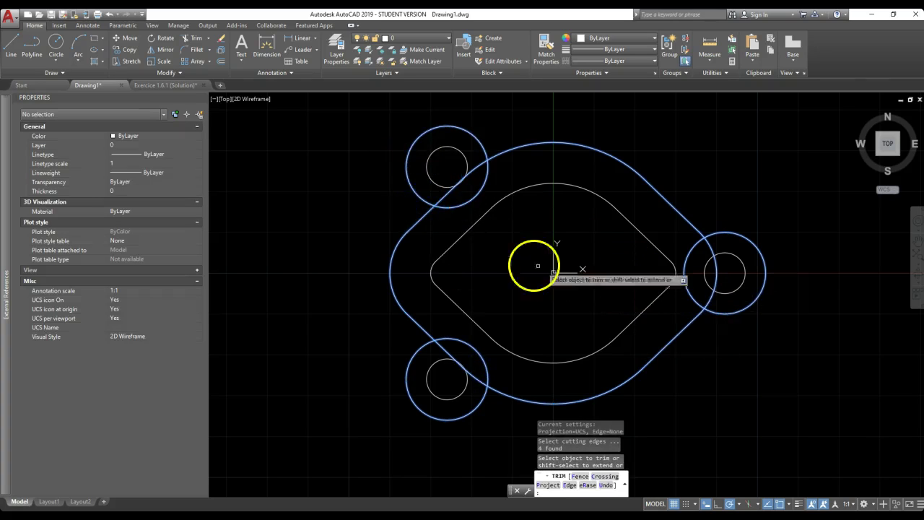
{"action": "left_click", "coordinate": [454, 202]}
{"action": "left_click", "coordinate": [438, 199]}
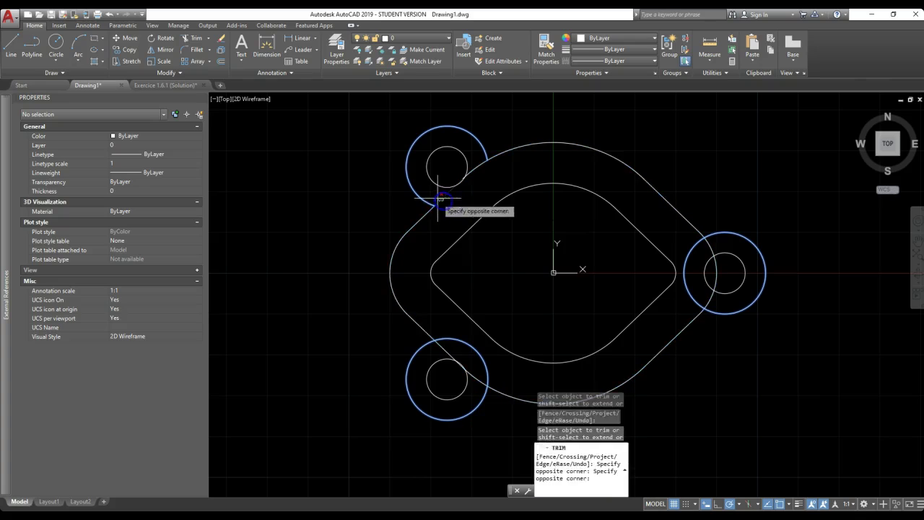
{"action": "left_click", "coordinate": [478, 165]}
{"action": "left_click", "coordinate": [458, 337]}
{"action": "left_click", "coordinate": [480, 373]}
{"action": "left_click", "coordinate": [697, 309]}
{"action": "left_click", "coordinate": [709, 301]}
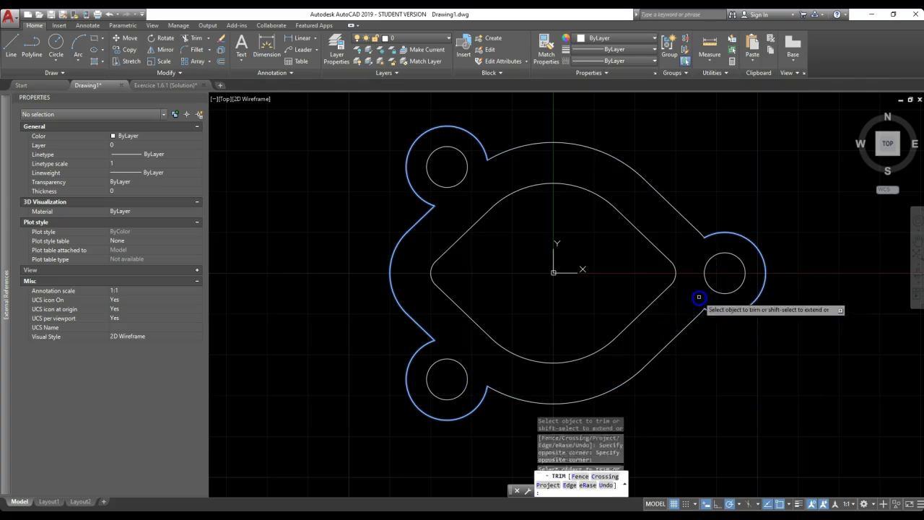
{"action": "key", "text": "Escape"}
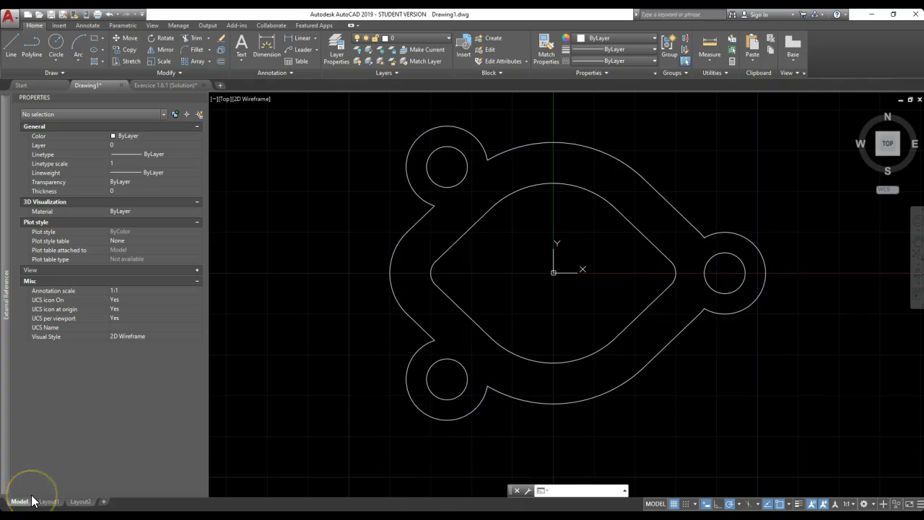